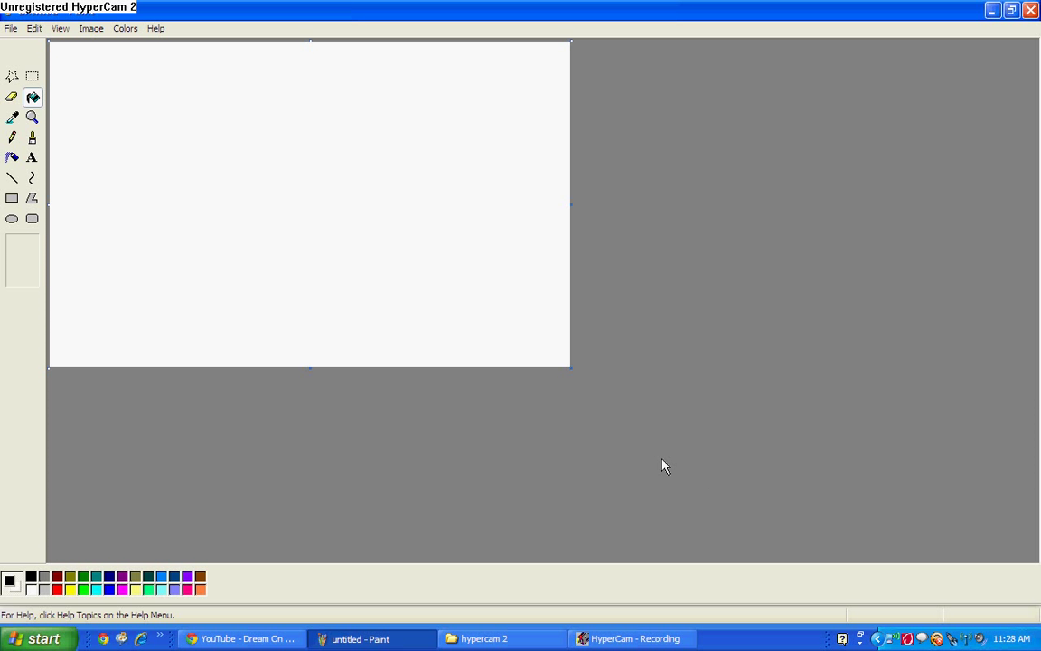
Pick the Line tool and draw a trial horizontal line, then undo it.
{"action": "left_click", "coordinate": [11, 179]}
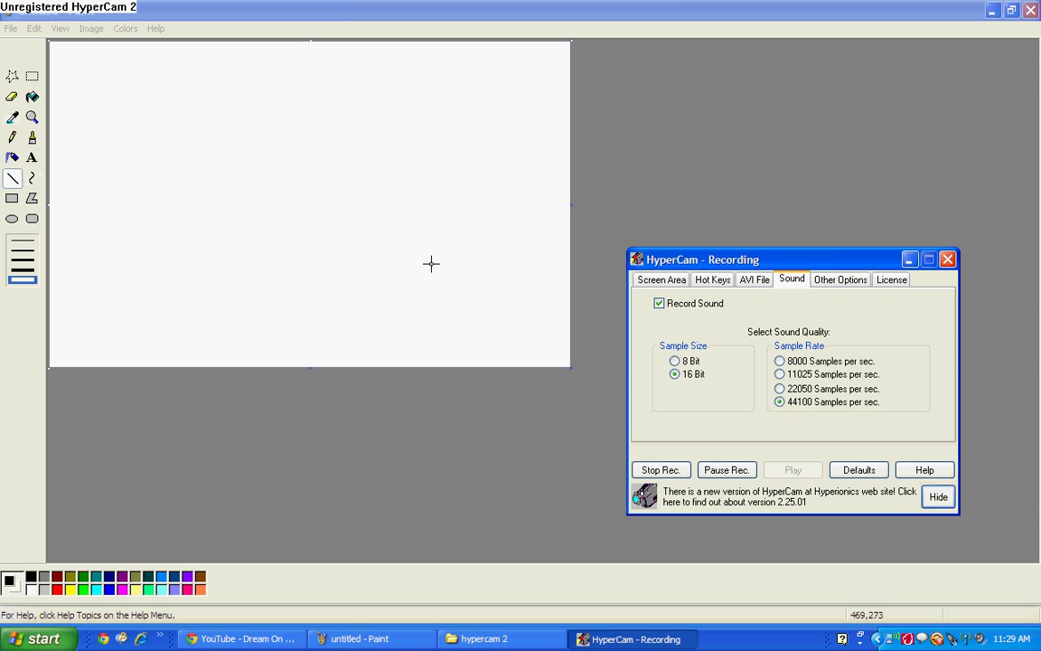
{"action": "left_click", "coordinate": [908, 259]}
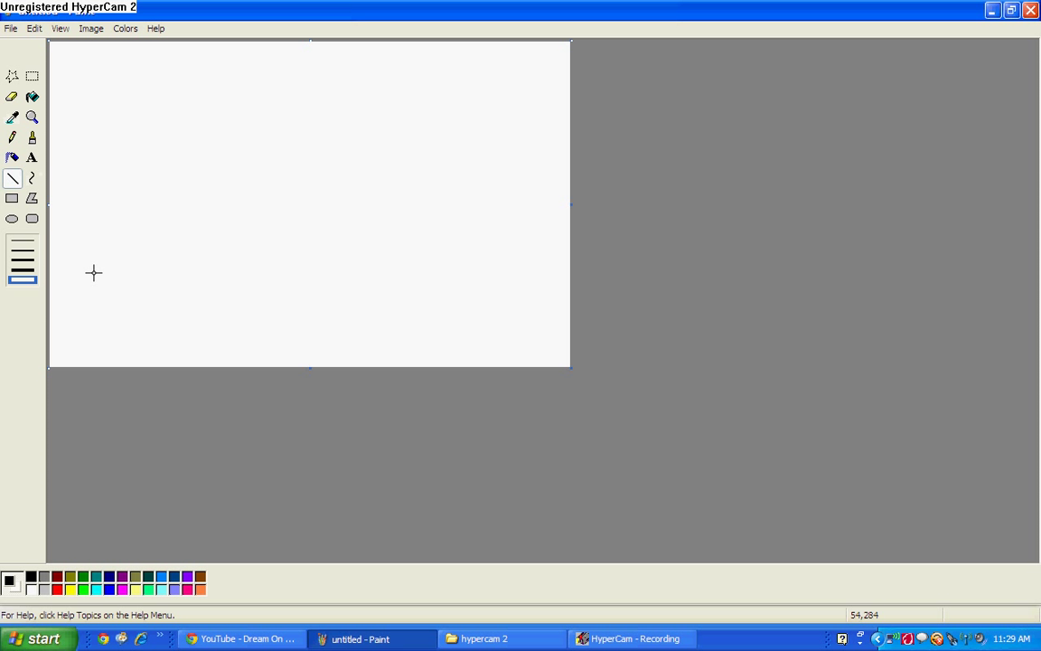
{"action": "left_click_drag", "start_coordinate": [85, 272], "coordinate": [561, 268]}
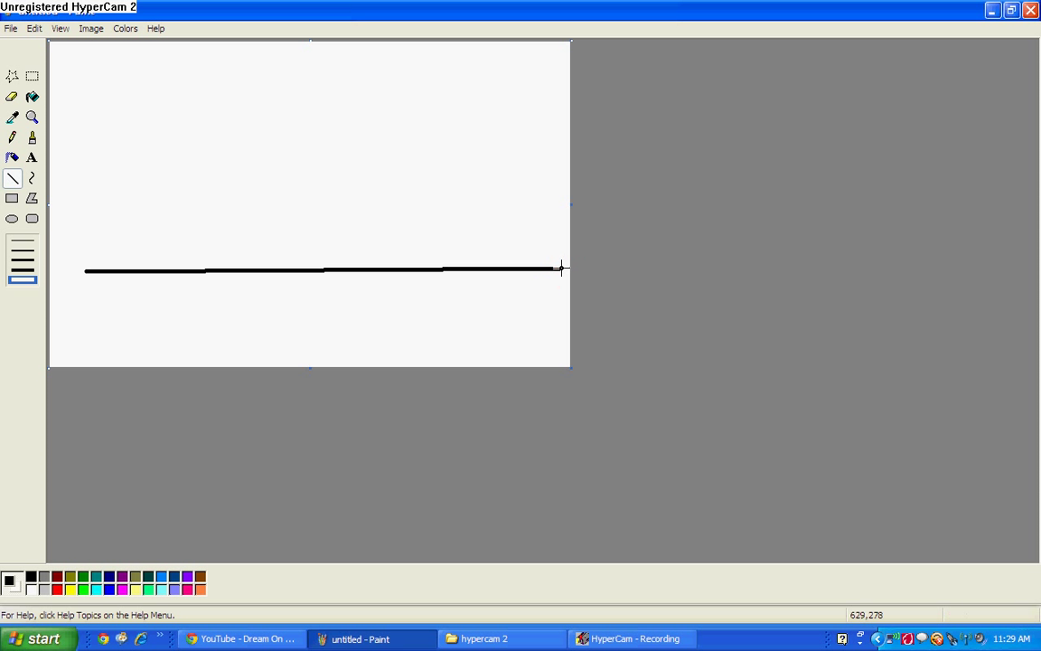
{"action": "left_click", "coordinate": [558, 268]}
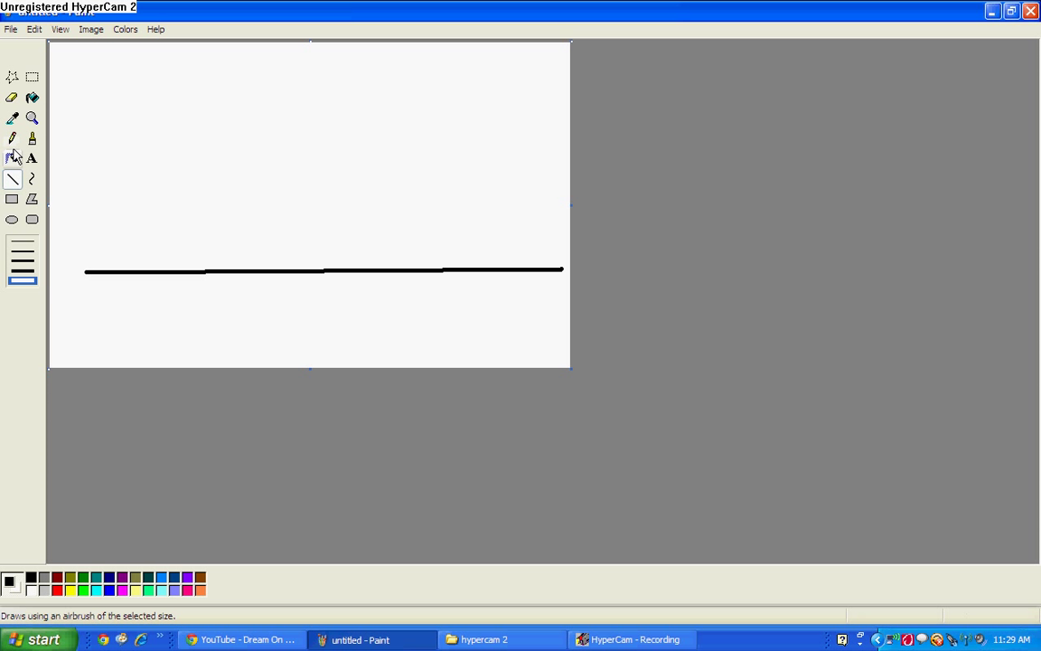
{"action": "key", "text": "ctrl+z"}
Draw the tube's lower and upper black edges, close the left end, and add grey marks there.
{"action": "mouse_move", "coordinate": [72, 284]}
{"action": "left_mouse_down"}
{"action": "mouse_move", "coordinate": [293, 304]}
{"action": "mouse_move", "coordinate": [562, 283]}
{"action": "left_mouse_up"}
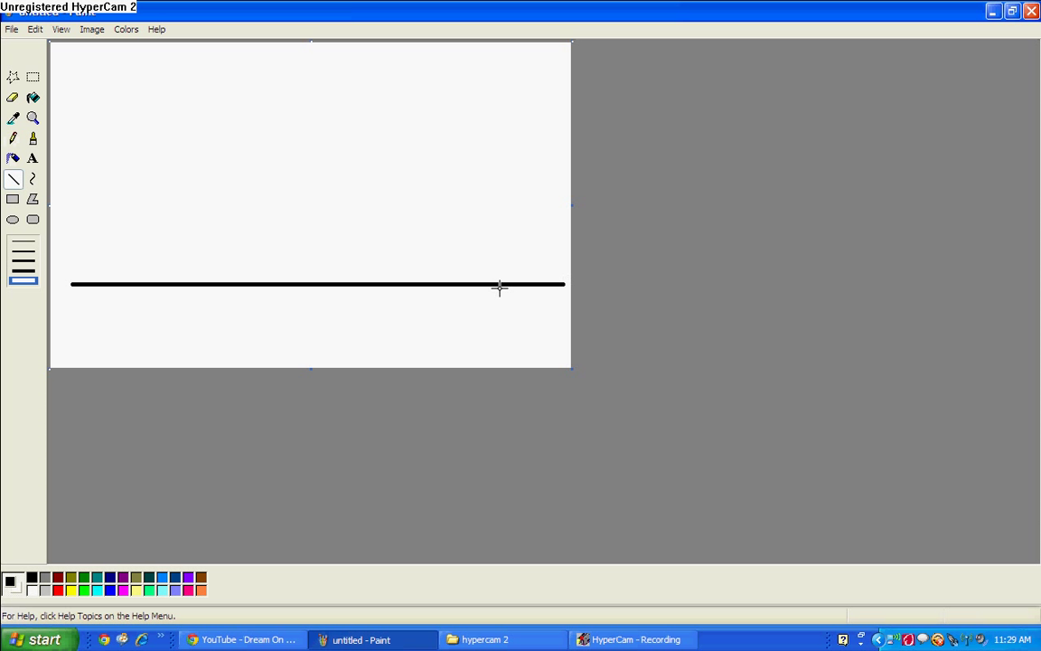
{"action": "left_click_drag", "start_coordinate": [72, 232], "coordinate": [566, 233]}
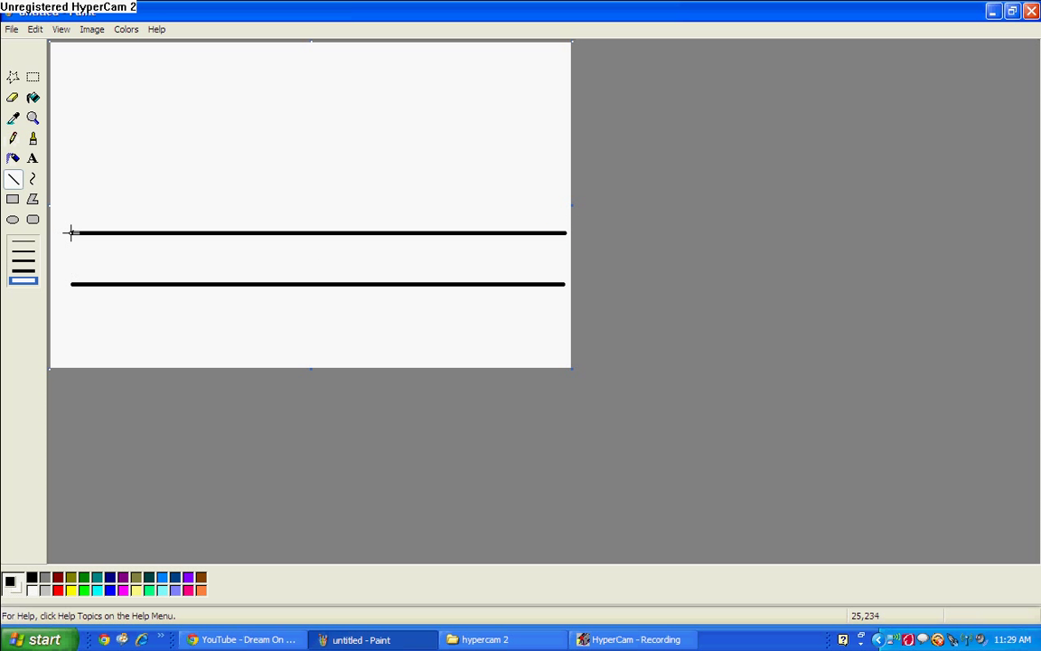
{"action": "left_click_drag", "start_coordinate": [72, 234], "coordinate": [73, 284]}
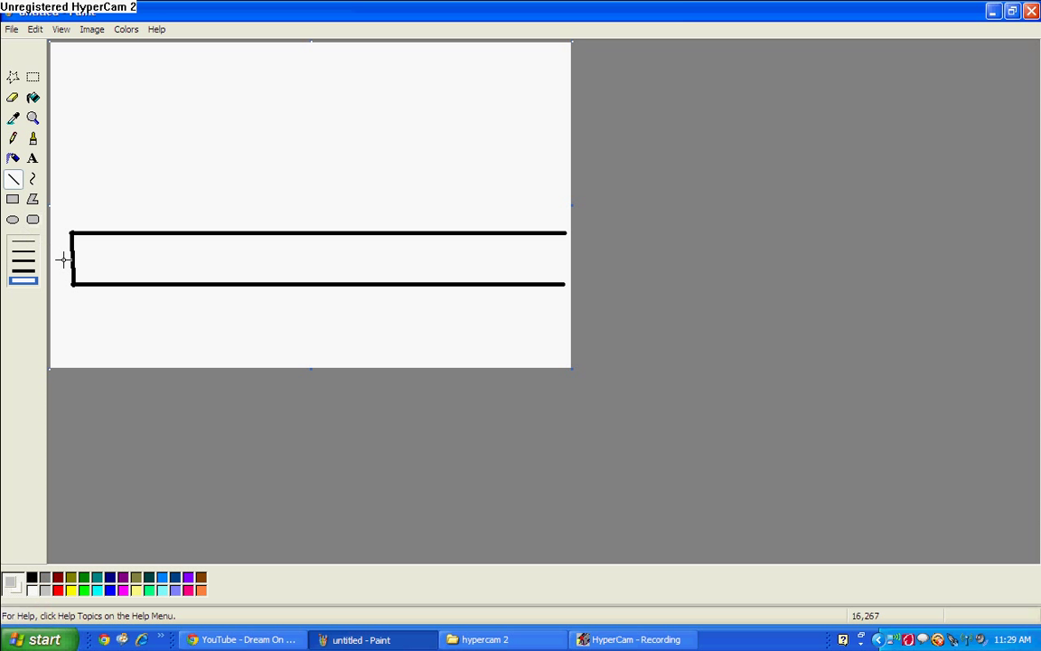
{"action": "mouse_move", "coordinate": [60, 255]}
{"action": "left_mouse_down"}
{"action": "mouse_move", "coordinate": [96, 255]}
{"action": "mouse_move", "coordinate": [58, 265]}
{"action": "mouse_move", "coordinate": [97, 267]}
{"action": "left_mouse_up"}
Draw six tall red ellipses of varying sizes across the tube, from its left end to its right end.
{"action": "left_click", "coordinate": [57, 588]}
{"action": "left_click", "coordinate": [12, 221]}
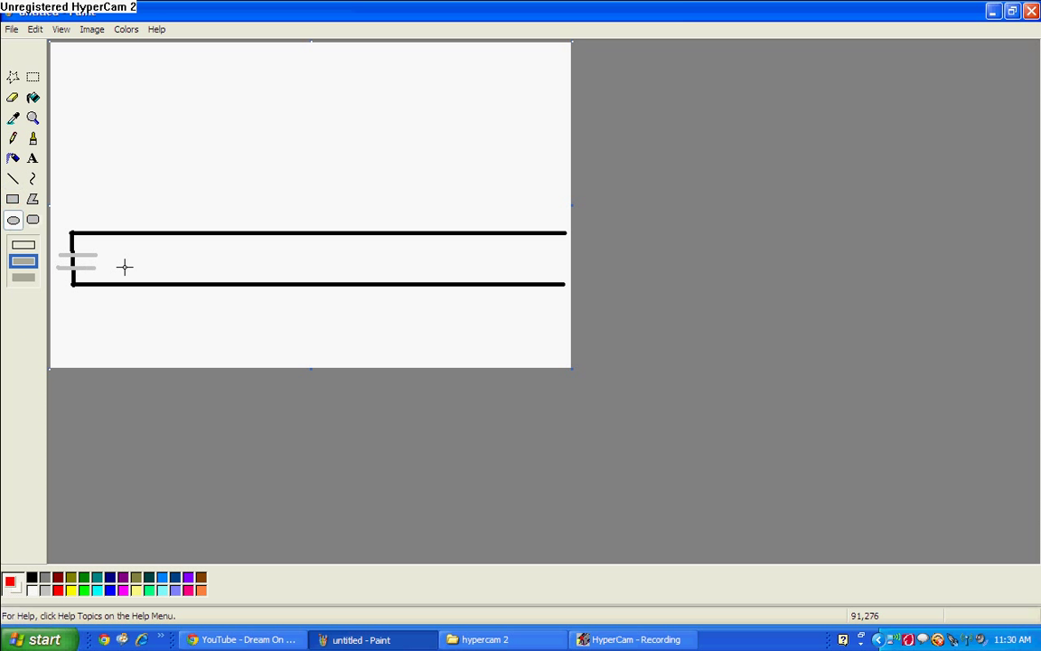
{"action": "left_click_drag", "start_coordinate": [128, 220], "coordinate": [104, 298]}
{"action": "left_click_drag", "start_coordinate": [211, 225], "coordinate": [173, 289]}
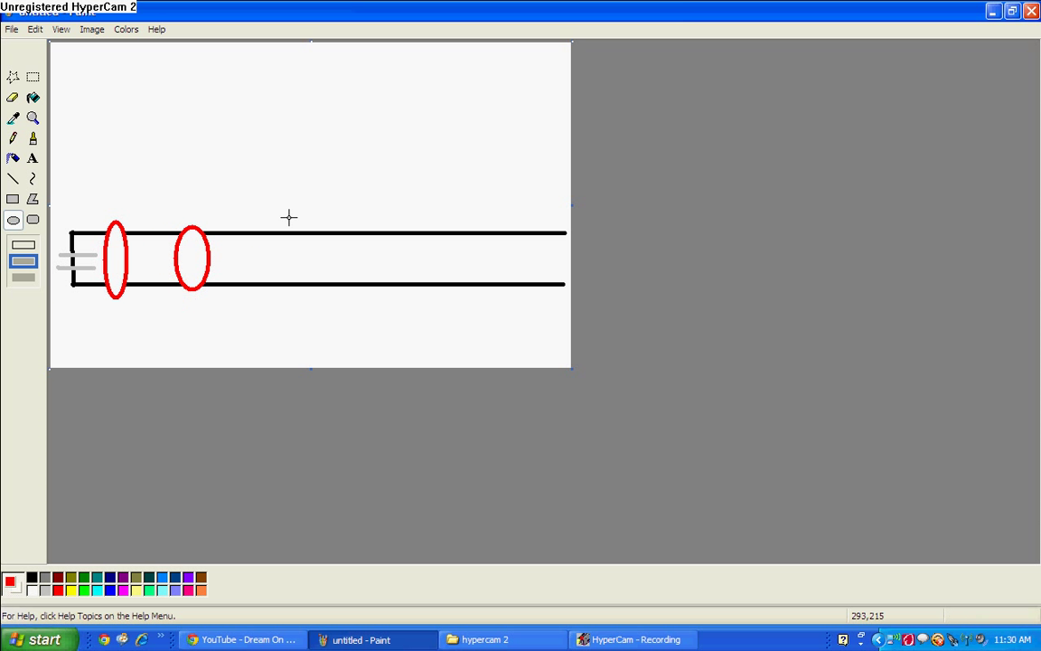
{"action": "left_click_drag", "start_coordinate": [289, 217], "coordinate": [245, 301]}
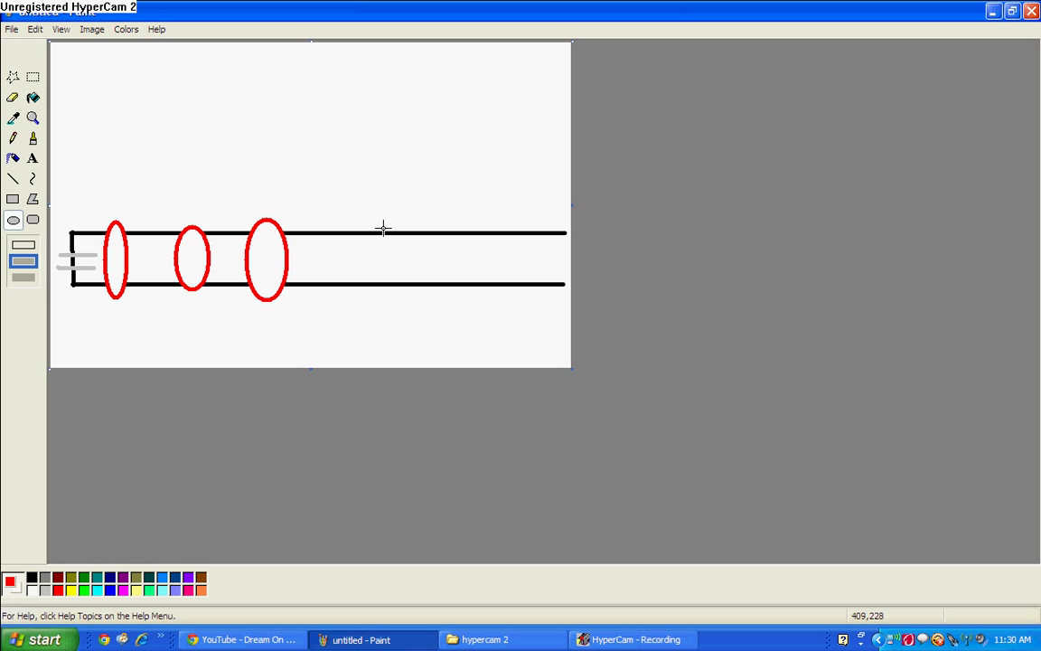
{"action": "left_click_drag", "start_coordinate": [376, 225], "coordinate": [354, 296]}
{"action": "left_click_drag", "start_coordinate": [471, 225], "coordinate": [445, 292]}
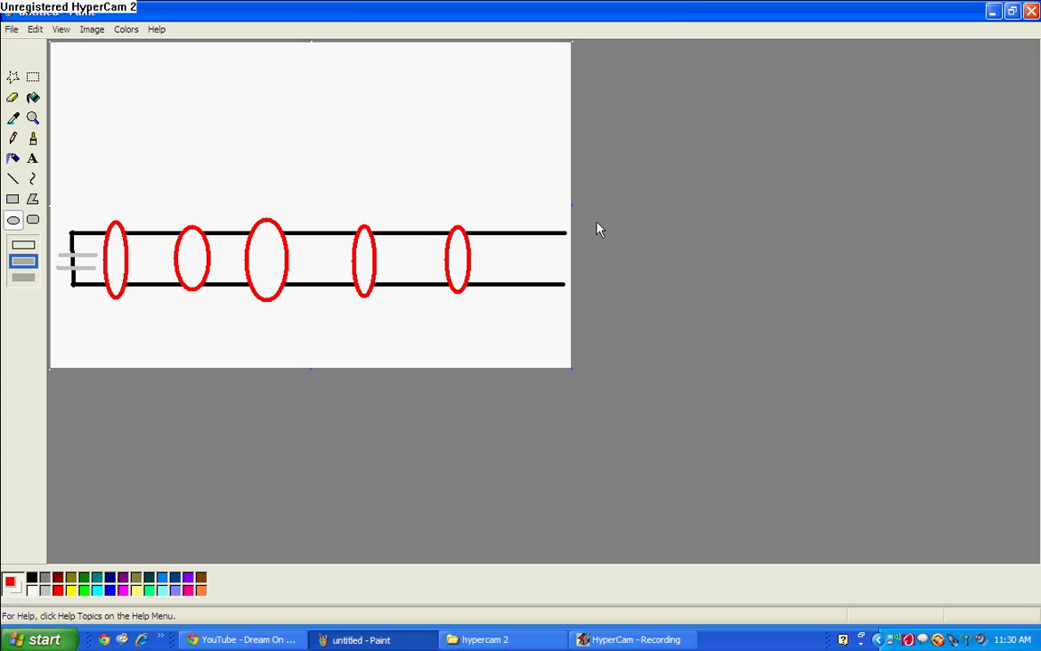
{"action": "left_click_drag", "start_coordinate": [544, 226], "coordinate": [506, 298]}
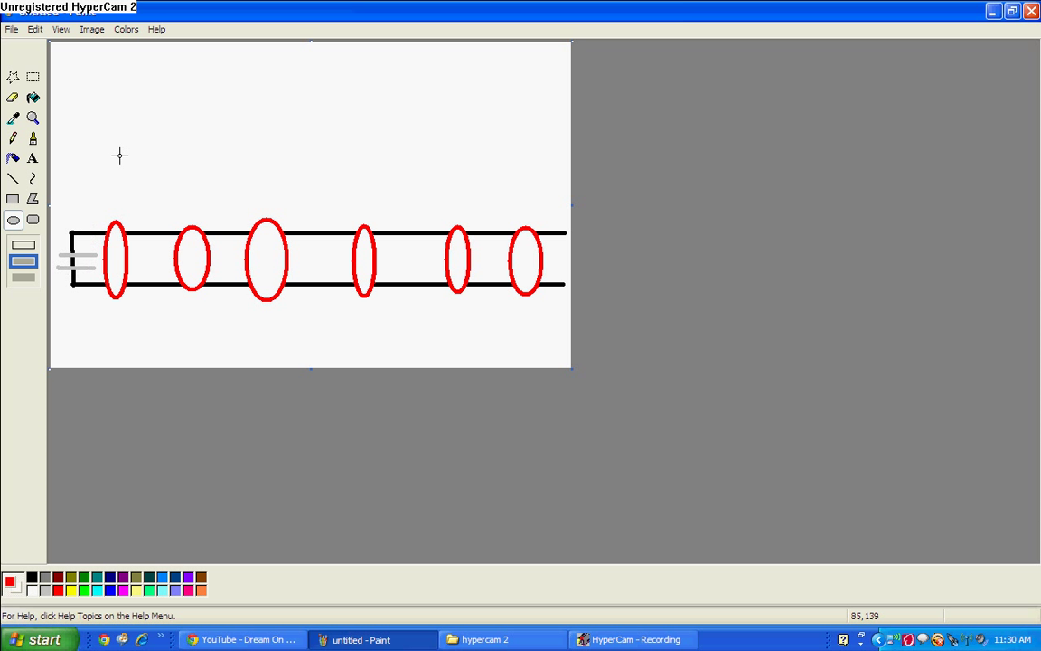
In black, draw two long parallel horizontal lines above the ringed tube, discarding two trial ellipses.
{"action": "left_click", "coordinate": [31, 579]}
{"action": "mouse_move", "coordinate": [164, 105]}
{"action": "left_mouse_down"}
{"action": "mouse_move", "coordinate": [504, 114]}
{"action": "mouse_move", "coordinate": [517, 161]}
{"action": "left_mouse_up"}
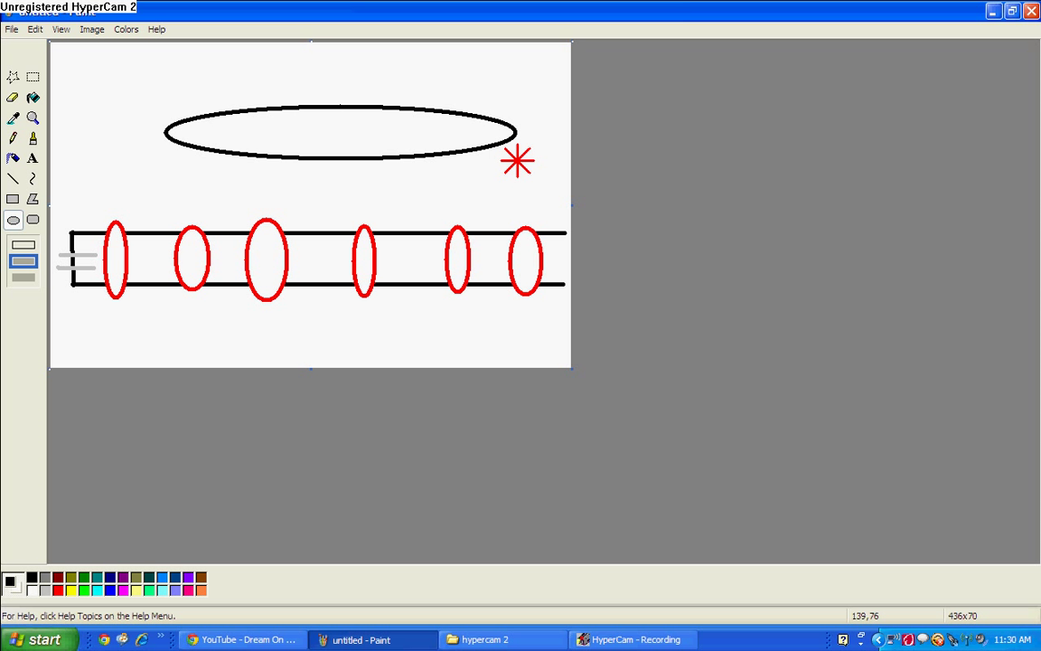
{"action": "key", "text": "ctrl+z"}
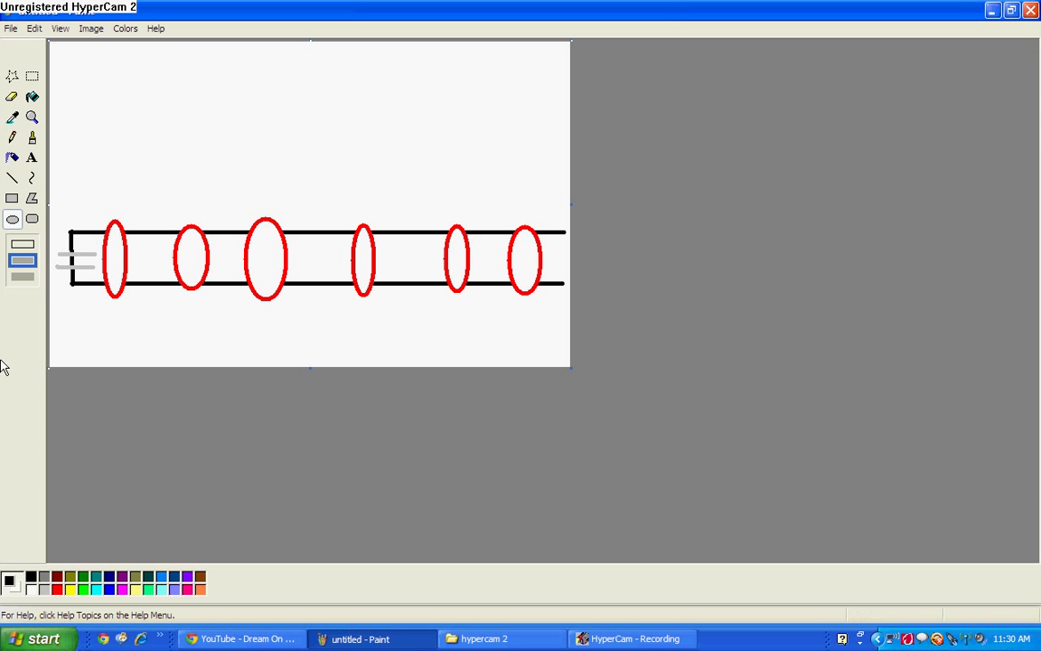
{"action": "left_click_drag", "start_coordinate": [84, 221], "coordinate": [149, 314]}
{"action": "key", "text": "ctrl+z"}
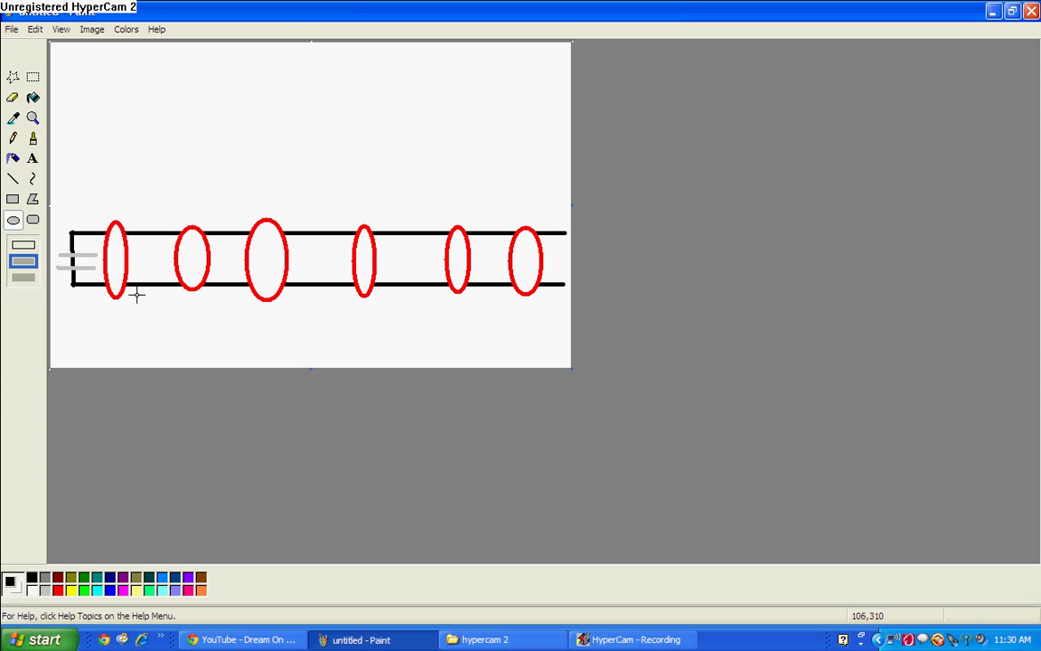
{"action": "left_click", "coordinate": [11, 177]}
{"action": "left_click_drag", "start_coordinate": [136, 116], "coordinate": [539, 116]}
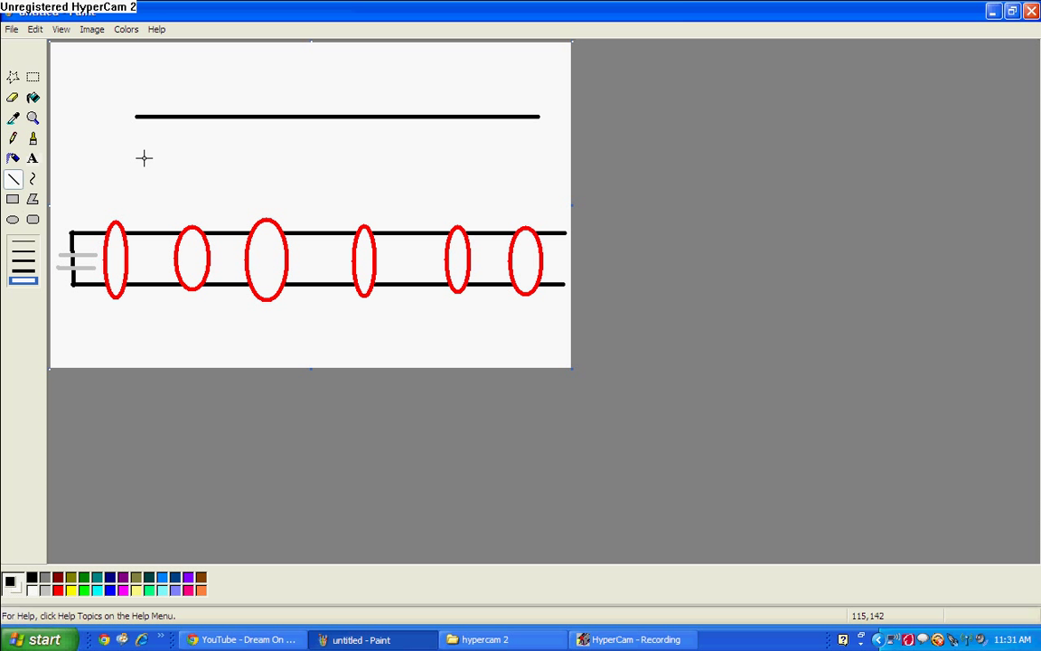
{"action": "left_click_drag", "start_coordinate": [135, 160], "coordinate": [538, 162]}
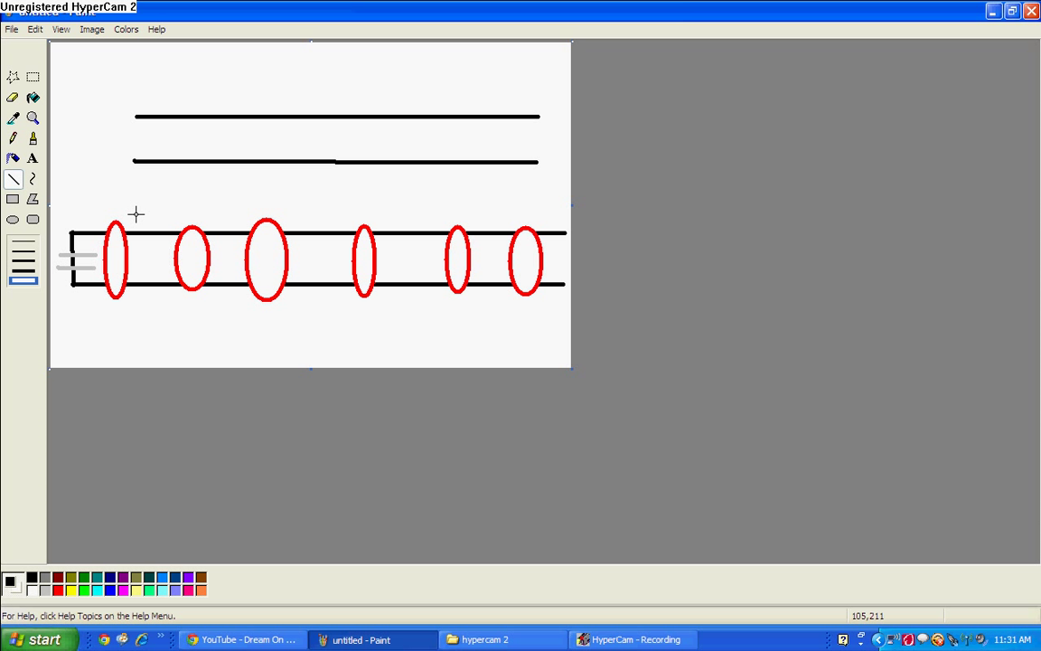
{"action": "left_click", "coordinate": [60, 591]}
{"action": "left_click", "coordinate": [13, 220]}
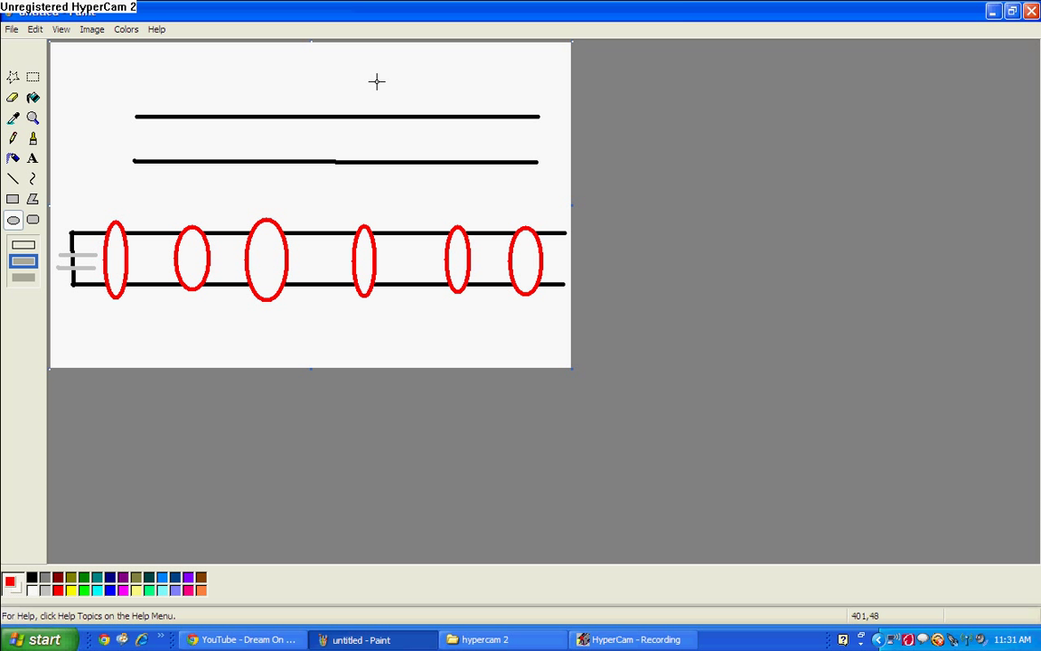
{"action": "left_click_drag", "start_coordinate": [372, 83], "coordinate": [348, 203]}
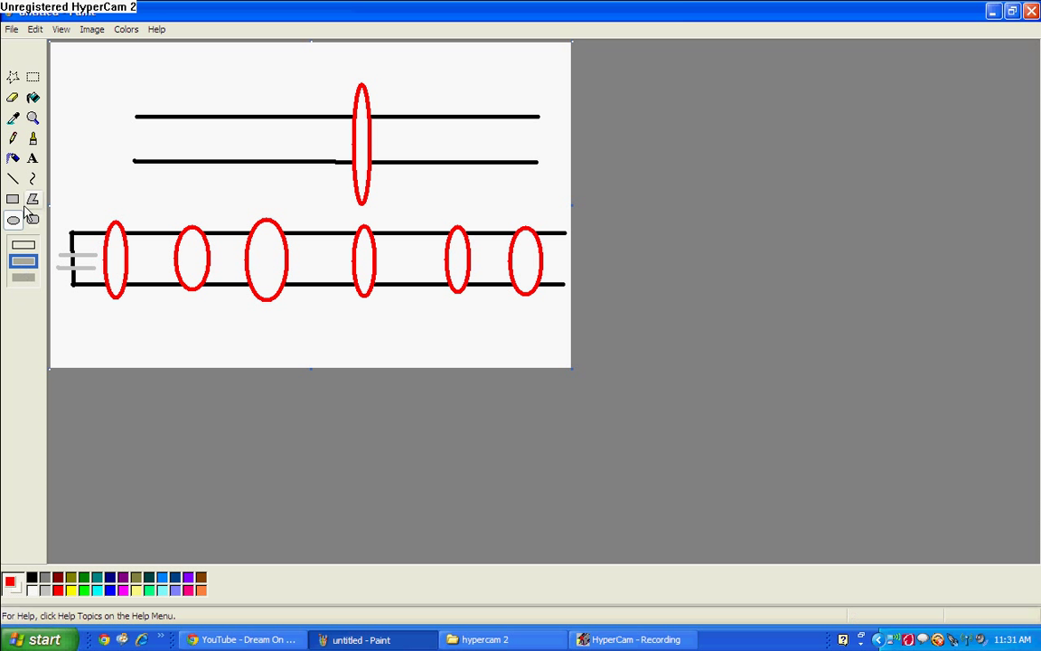
{"action": "left_click", "coordinate": [83, 591]}
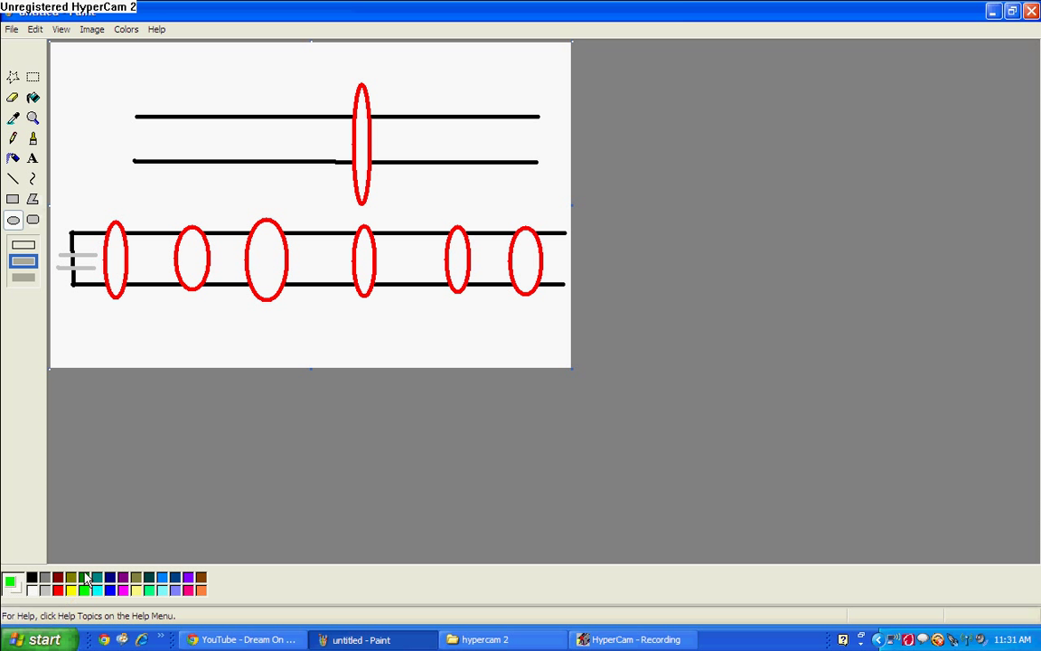
{"action": "left_click_drag", "start_coordinate": [328, 134], "coordinate": [334, 141]}
{"action": "left_click", "coordinate": [13, 178]}
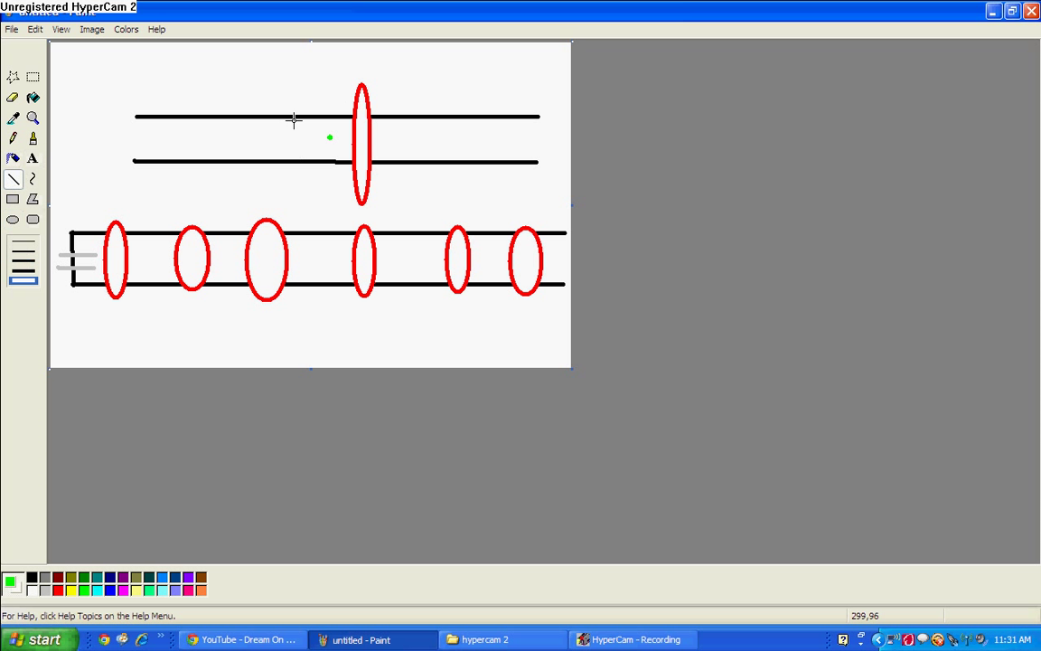
{"action": "left_click_drag", "start_coordinate": [295, 133], "coordinate": [314, 132]}
{"action": "mouse_move", "coordinate": [377, 87]}
{"action": "left_mouse_down"}
{"action": "mouse_move", "coordinate": [432, 98]}
{"action": "mouse_move", "coordinate": [395, 87]}
{"action": "left_mouse_up"}
{"action": "left_click_drag", "start_coordinate": [353, 137], "coordinate": [360, 139]}
{"action": "key", "text": "ctrl+z"}
{"action": "key", "text": "ctrl+z"}
{"action": "key", "text": "ctrl+z"}
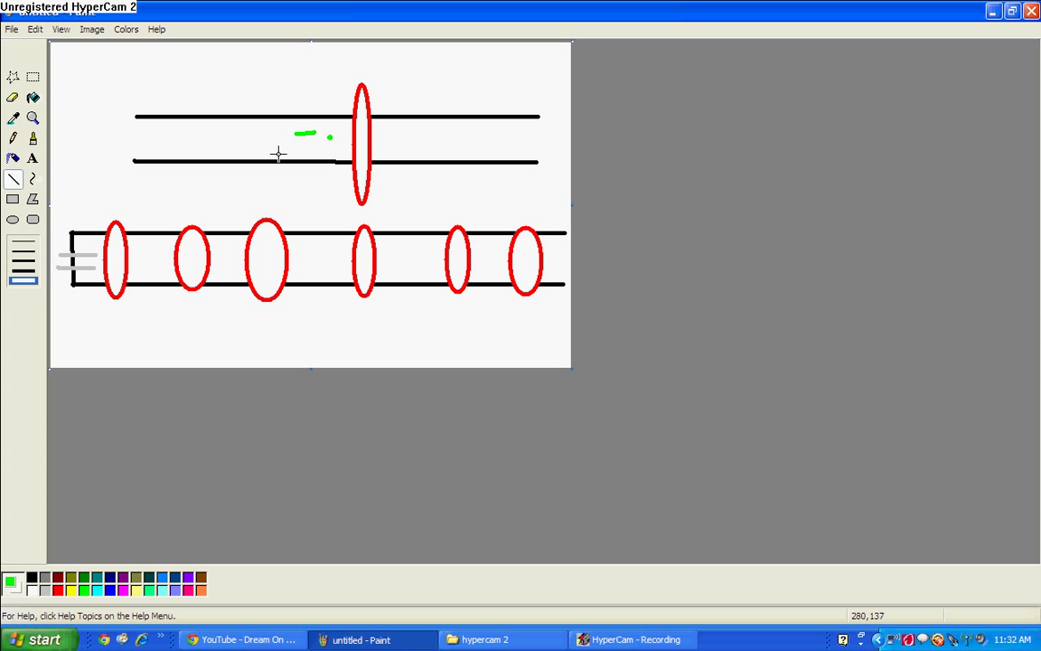
{"action": "left_click", "coordinate": [13, 99]}
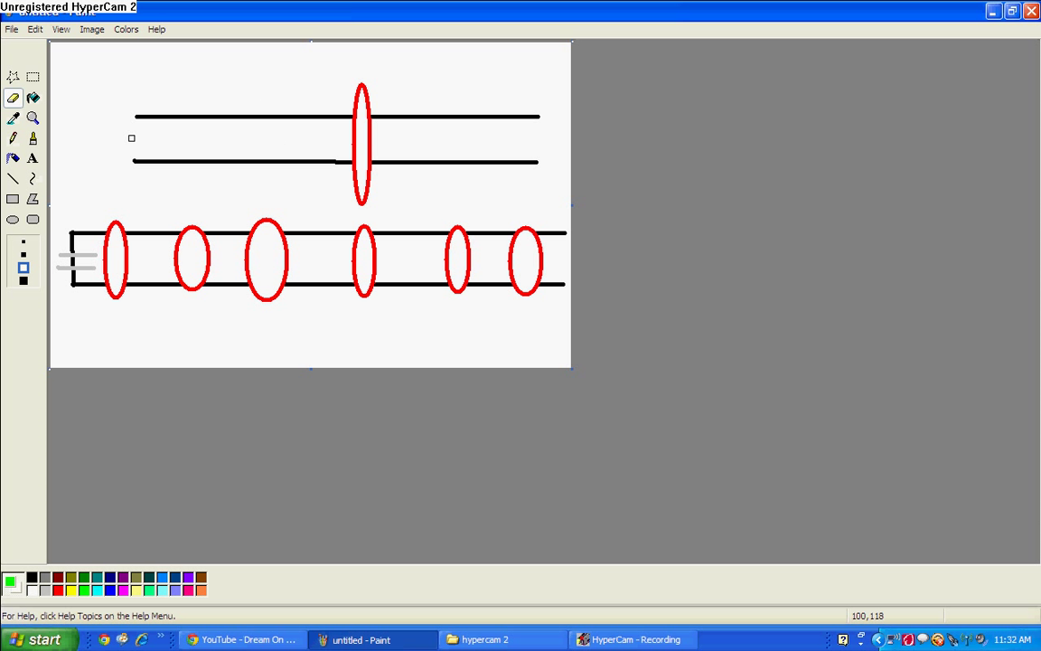
Draw grey lines entering the upper tube's left end.
{"action": "left_click", "coordinate": [44, 577]}
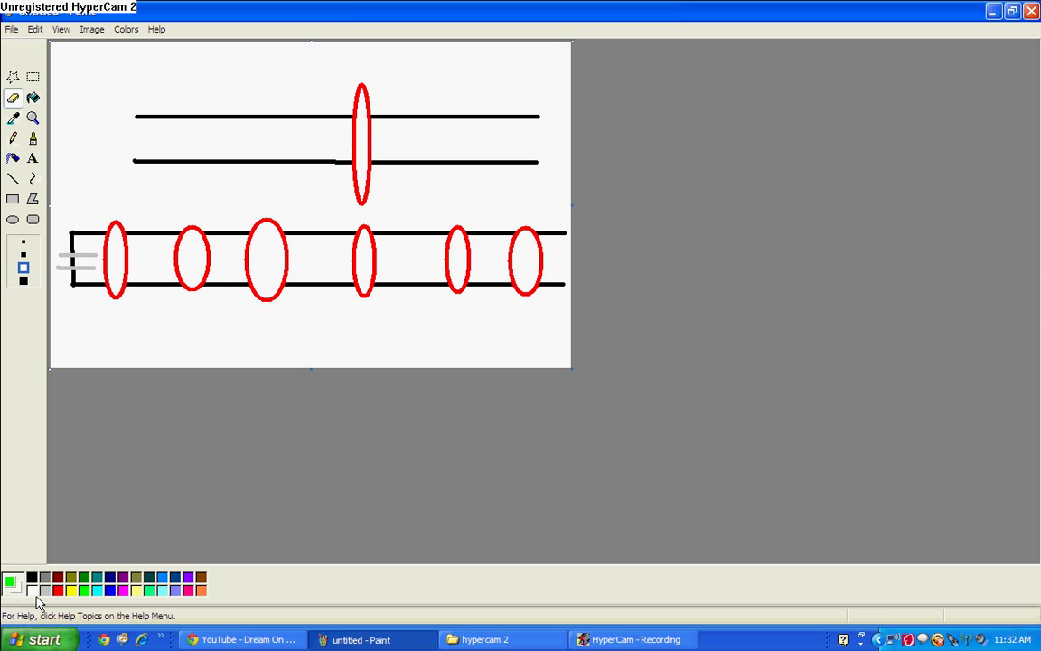
{"action": "left_click", "coordinate": [14, 177]}
{"action": "left_click_drag", "start_coordinate": [110, 145], "coordinate": [164, 136]}
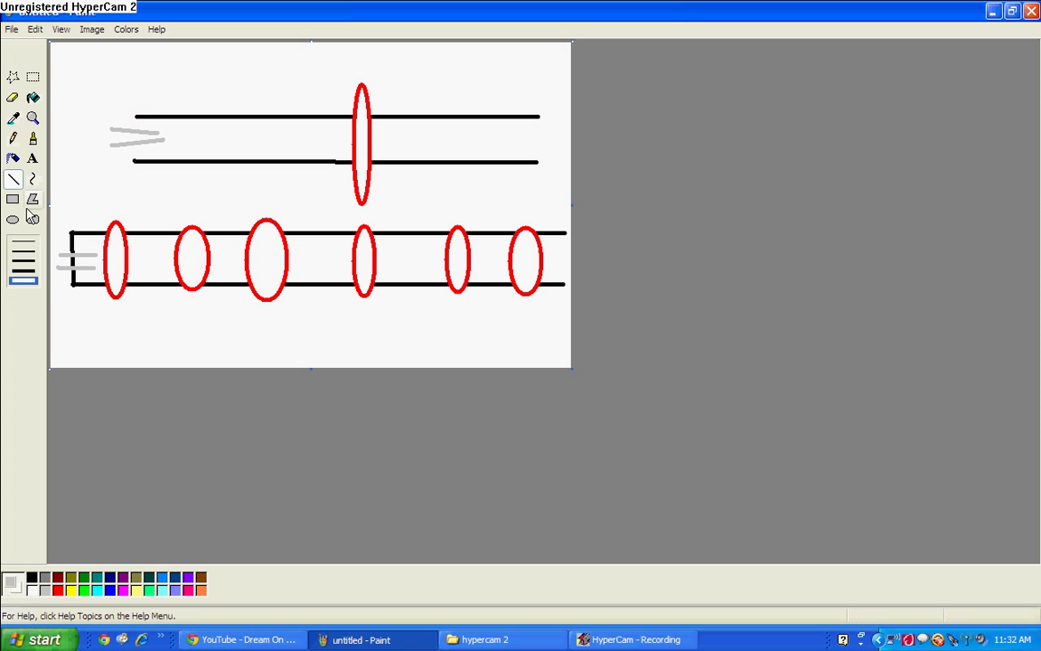
Add a small green dot and two green minus dashes, one inside and one above the upper tube.
{"action": "left_click", "coordinate": [85, 590]}
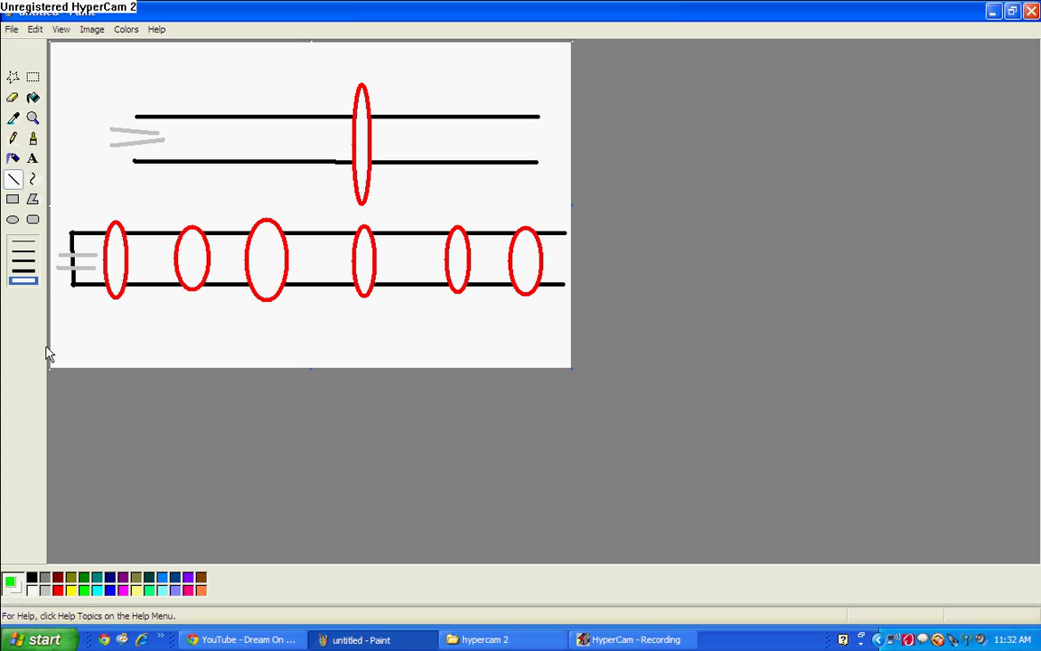
{"action": "left_click", "coordinate": [13, 217]}
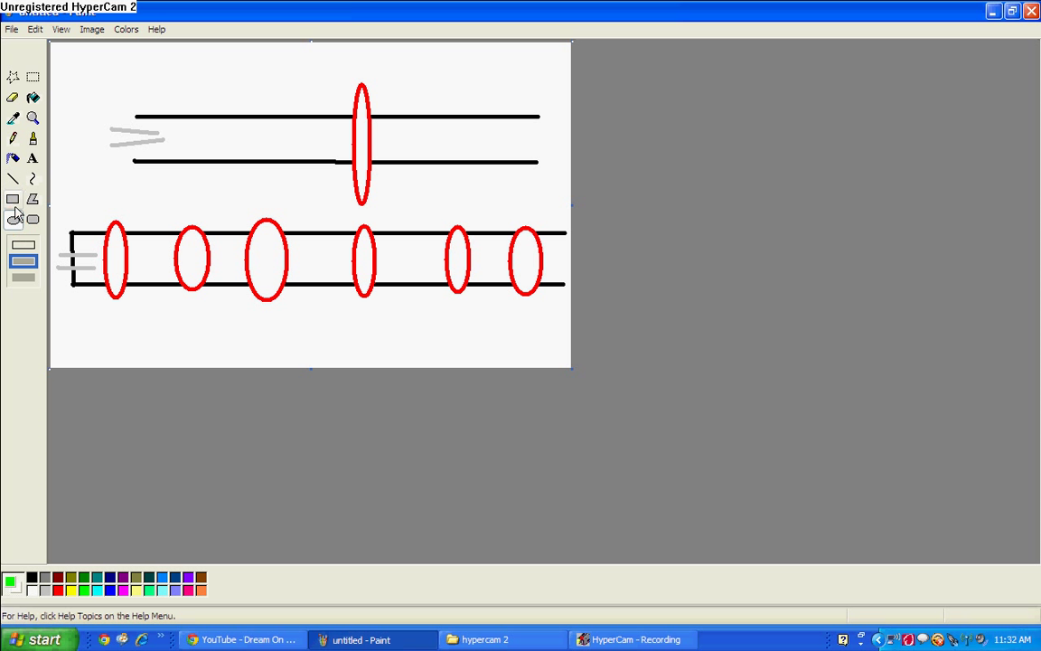
{"action": "left_click", "coordinate": [380, 139]}
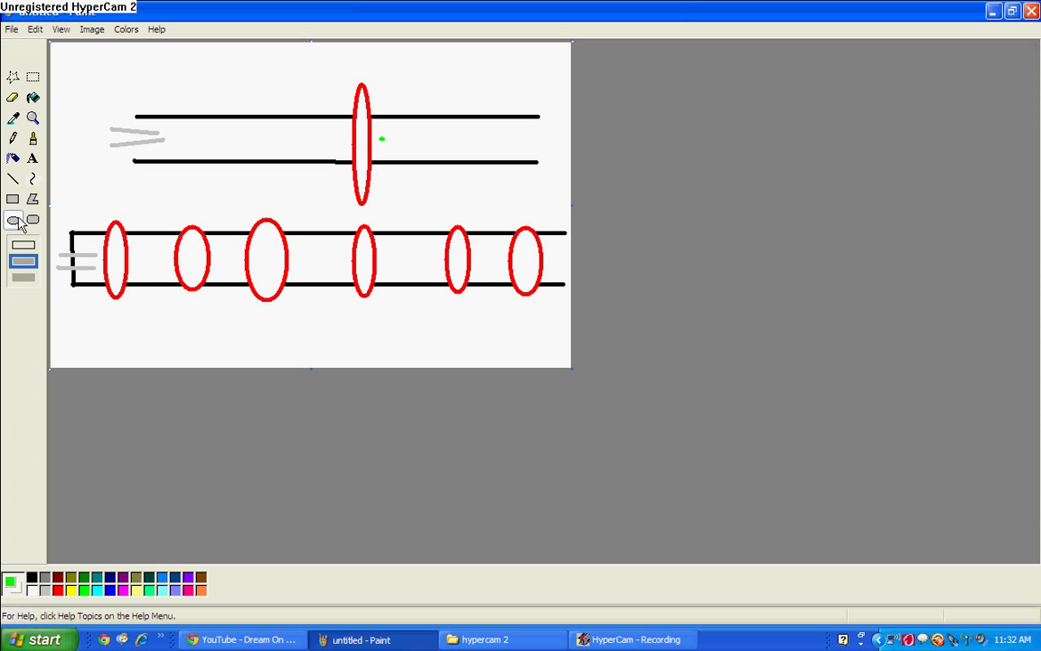
{"action": "left_click", "coordinate": [13, 159]}
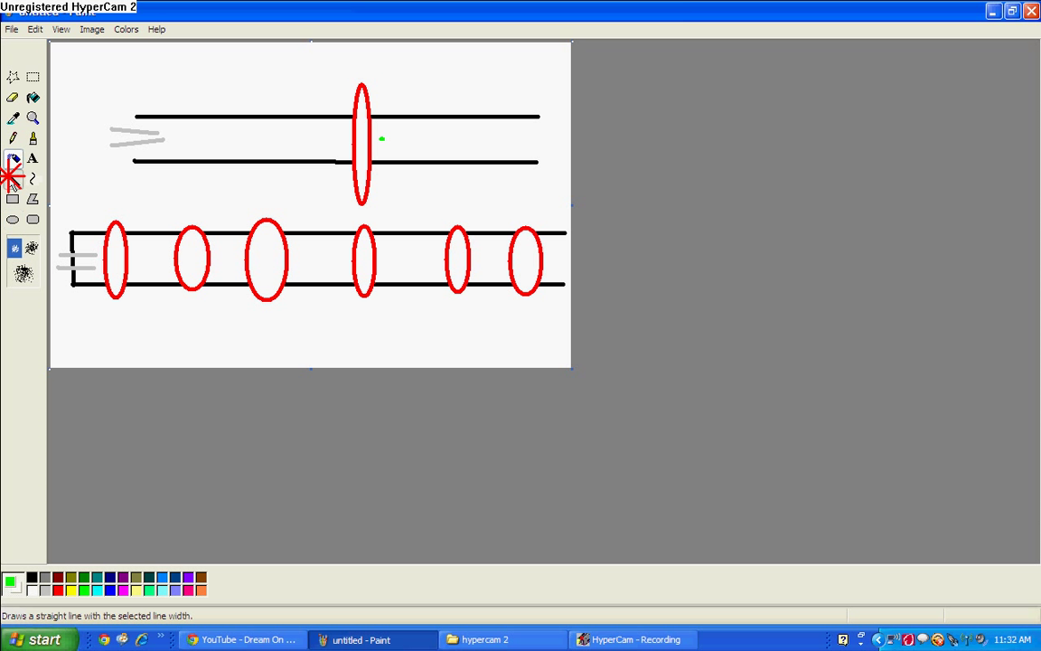
{"action": "left_click", "coordinate": [12, 178]}
{"action": "left_click_drag", "start_coordinate": [395, 138], "coordinate": [413, 137]}
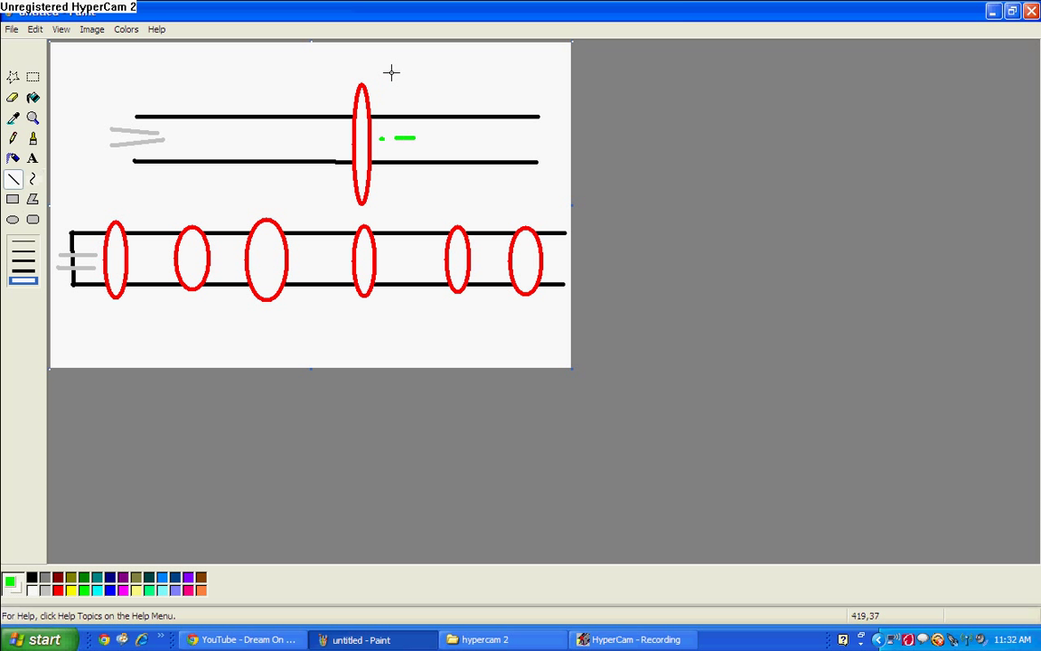
{"action": "left_click_drag", "start_coordinate": [391, 72], "coordinate": [415, 72]}
Add a tall red ring on the upper tube's right, with a green plus mark above it.
{"action": "left_click", "coordinate": [58, 590]}
{"action": "left_click", "coordinate": [13, 219]}
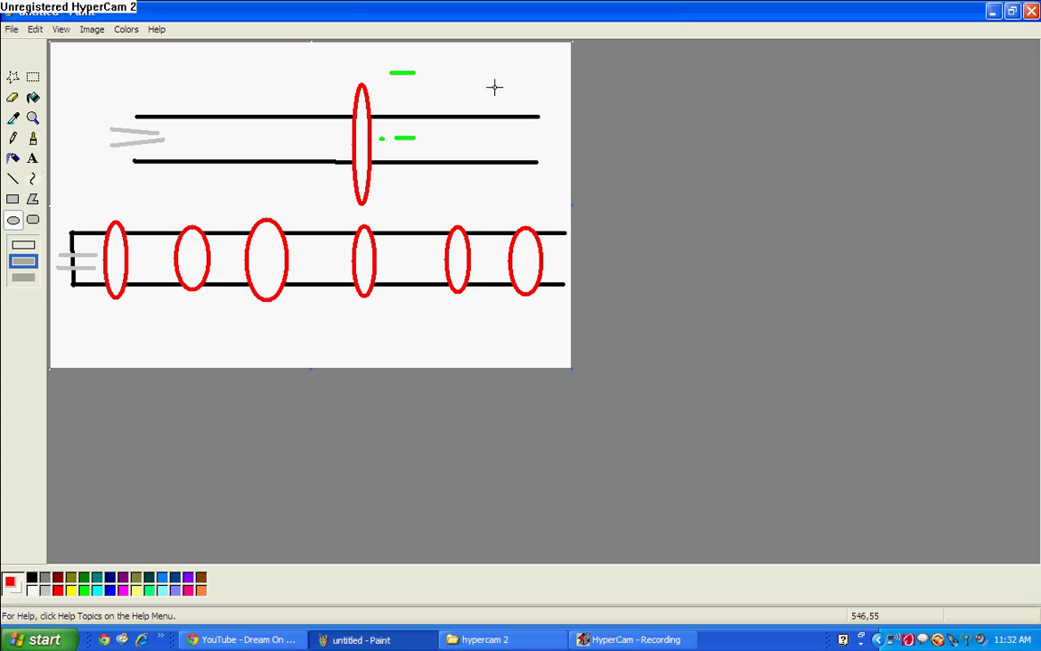
{"action": "left_click_drag", "start_coordinate": [520, 78], "coordinate": [492, 209]}
{"action": "left_click", "coordinate": [84, 589]}
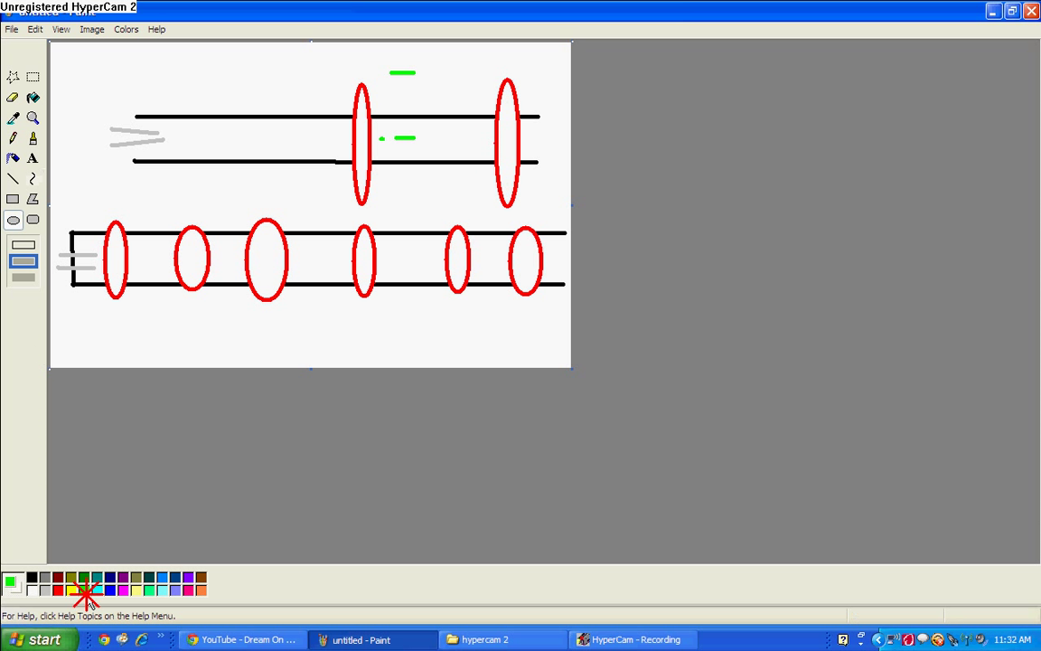
{"action": "left_click", "coordinate": [12, 177]}
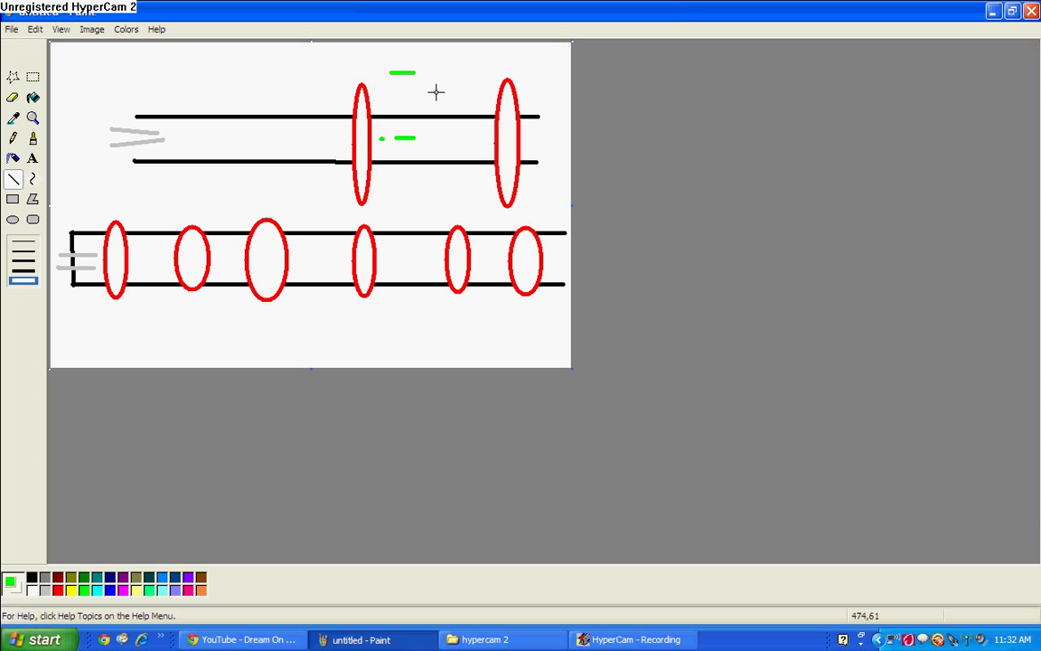
{"action": "mouse_move", "coordinate": [507, 52]}
{"action": "left_mouse_down"}
{"action": "mouse_move", "coordinate": [506, 68]}
{"action": "mouse_move", "coordinate": [521, 63]}
{"action": "left_mouse_up"}
Turn both green dashes into plus signs and partly erase and reshape the top-right green plus.
{"action": "left_click_drag", "start_coordinate": [400, 124], "coordinate": [401, 151]}
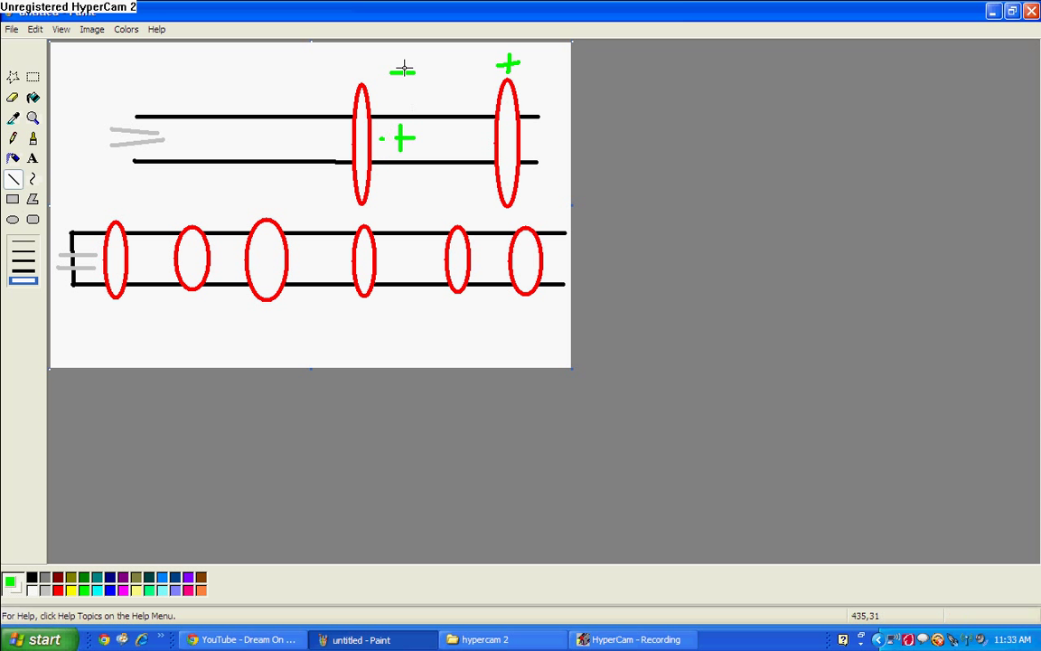
{"action": "left_click_drag", "start_coordinate": [403, 58], "coordinate": [401, 84]}
{"action": "left_click", "coordinate": [20, 101]}
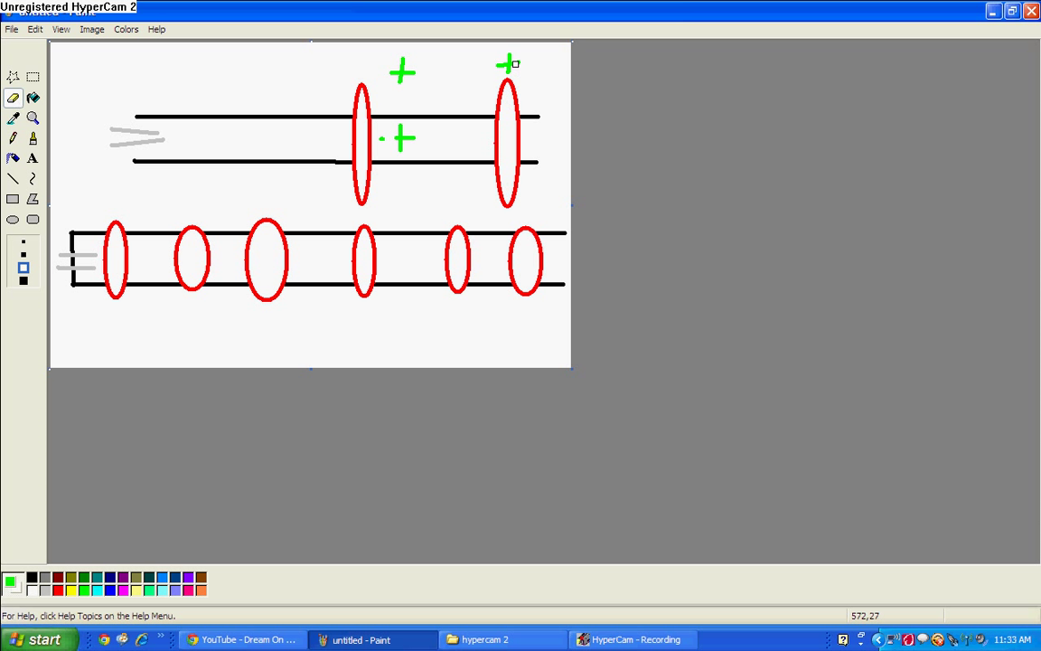
{"action": "left_click_drag", "start_coordinate": [511, 65], "coordinate": [499, 66]}
{"action": "left_click", "coordinate": [12, 178]}
{"action": "left_click", "coordinate": [506, 58]}
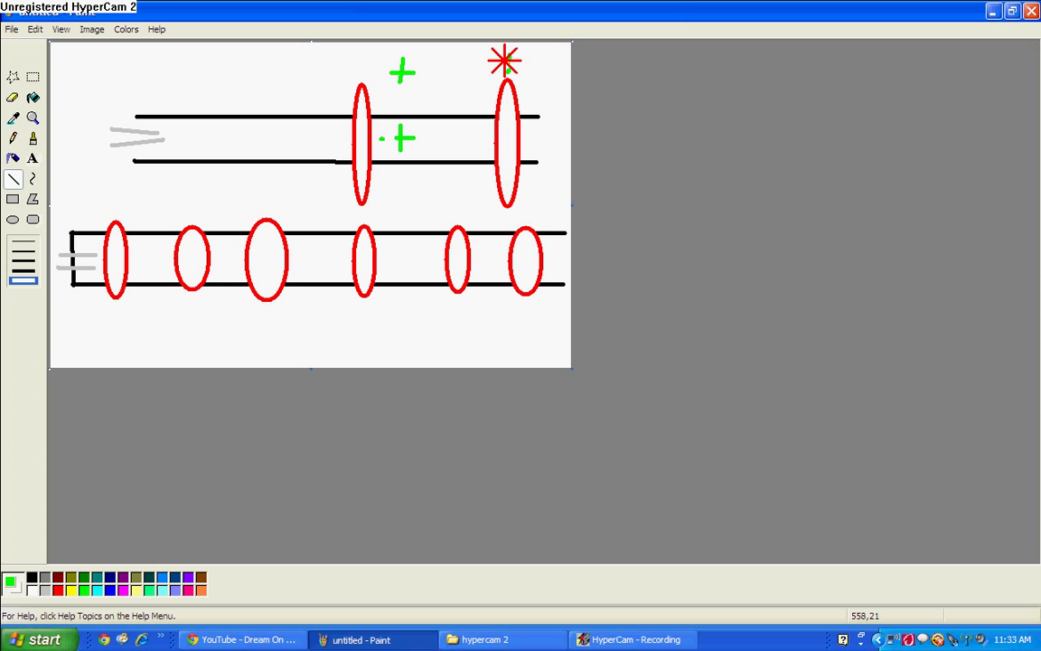
{"action": "left_click_drag", "start_coordinate": [510, 57], "coordinate": [507, 70]}
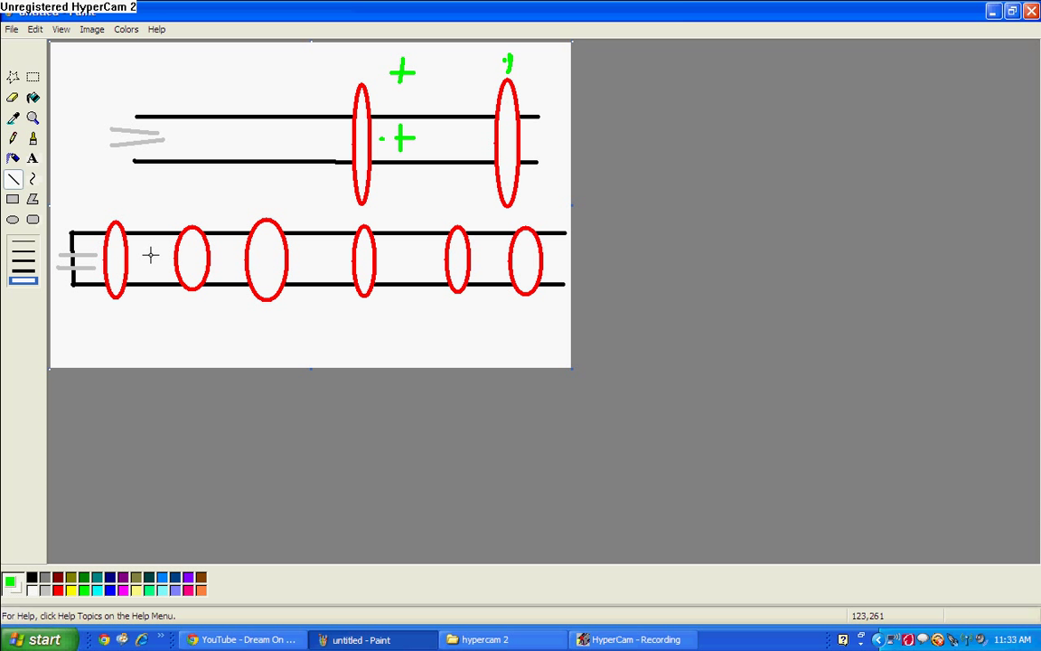
Try marks and green dots on the lower tube, then undo them so it stays unmarked.
{"action": "left_click_drag", "start_coordinate": [152, 239], "coordinate": [153, 274]}
{"action": "mouse_move", "coordinate": [141, 245]}
{"action": "left_mouse_down"}
{"action": "mouse_move", "coordinate": [164, 269]}
{"action": "mouse_move", "coordinate": [169, 257]}
{"action": "left_mouse_up"}
{"action": "mouse_move", "coordinate": [165, 245]}
{"action": "left_mouse_down"}
{"action": "mouse_move", "coordinate": [141, 268]}
{"action": "mouse_move", "coordinate": [151, 255]}
{"action": "left_mouse_up"}
{"action": "key", "text": "ctrl+z"}
{"action": "key", "text": "ctrl+z"}
{"action": "key", "text": "ctrl+z"}
{"action": "left_click", "coordinate": [328, 259]}
{"action": "left_click", "coordinate": [397, 259]}
{"action": "key", "text": "ctrl+z"}
{"action": "key", "text": "ctrl+z"}
{"action": "key", "text": "ctrl+z"}
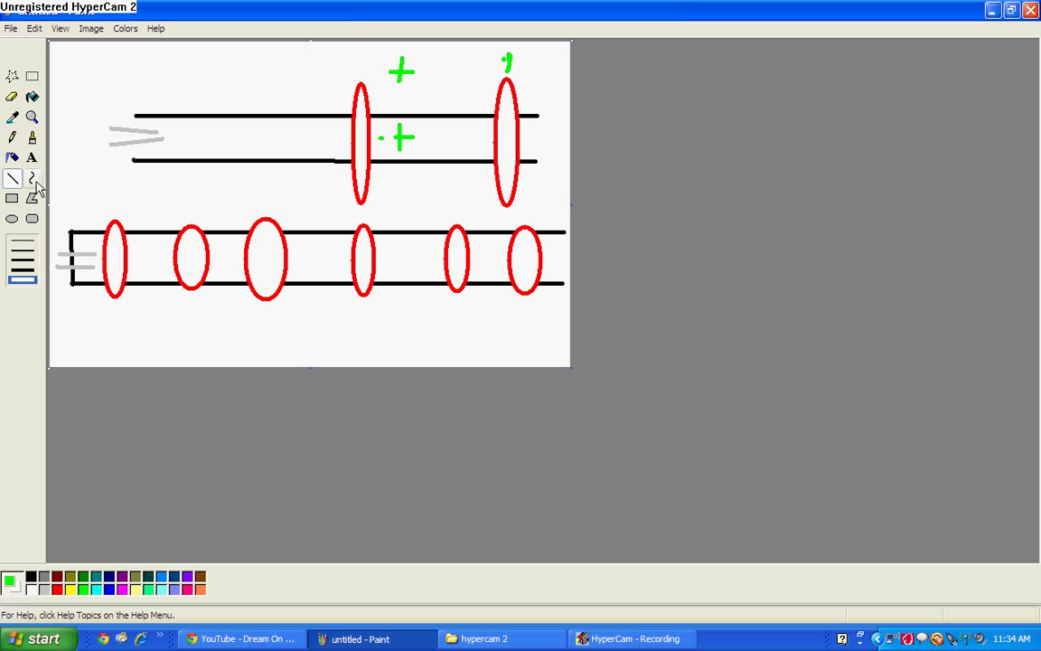
Draw two tall magenta ovals between the lower tube's rings and a flat one across the second ring.
{"action": "left_click", "coordinate": [11, 219]}
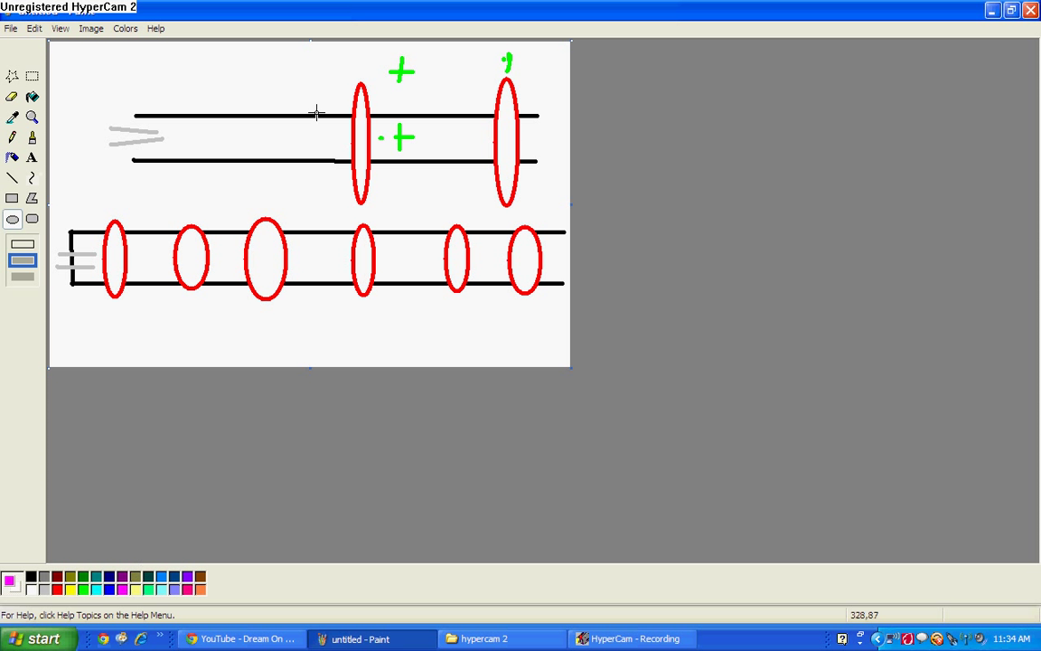
{"action": "left_click_drag", "start_coordinate": [302, 206], "coordinate": [331, 318]}
{"action": "left_click_drag", "start_coordinate": [479, 209], "coordinate": [504, 314]}
{"action": "left_click_drag", "start_coordinate": [135, 227], "coordinate": [242, 284]}
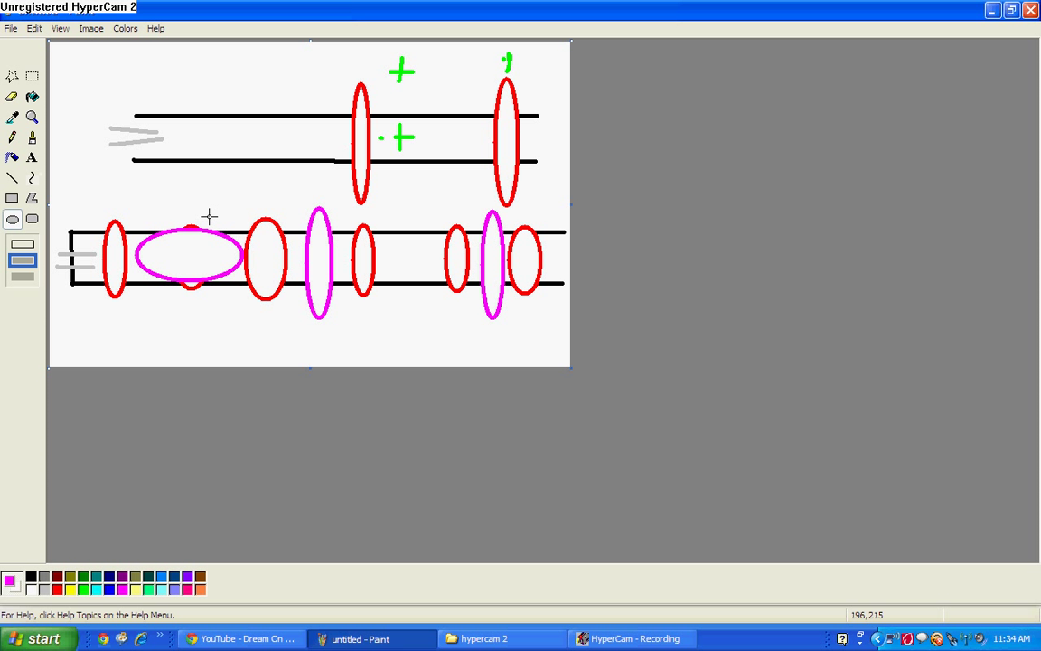